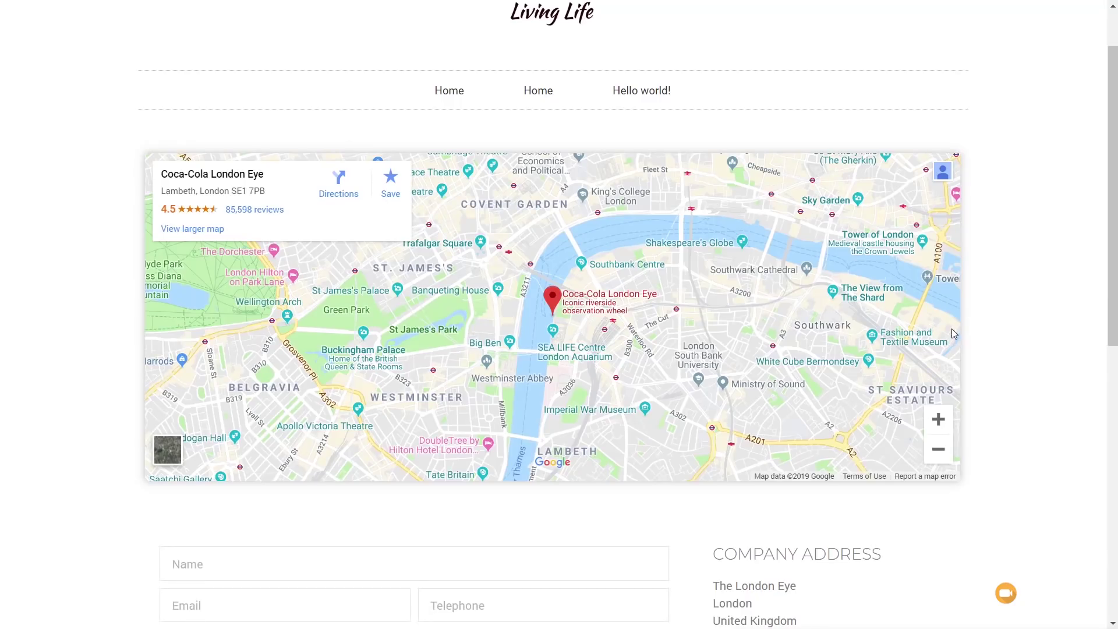
Scroll down the Living Life contact page past the map to the contact form
scroll(1009, 347, down, 5)
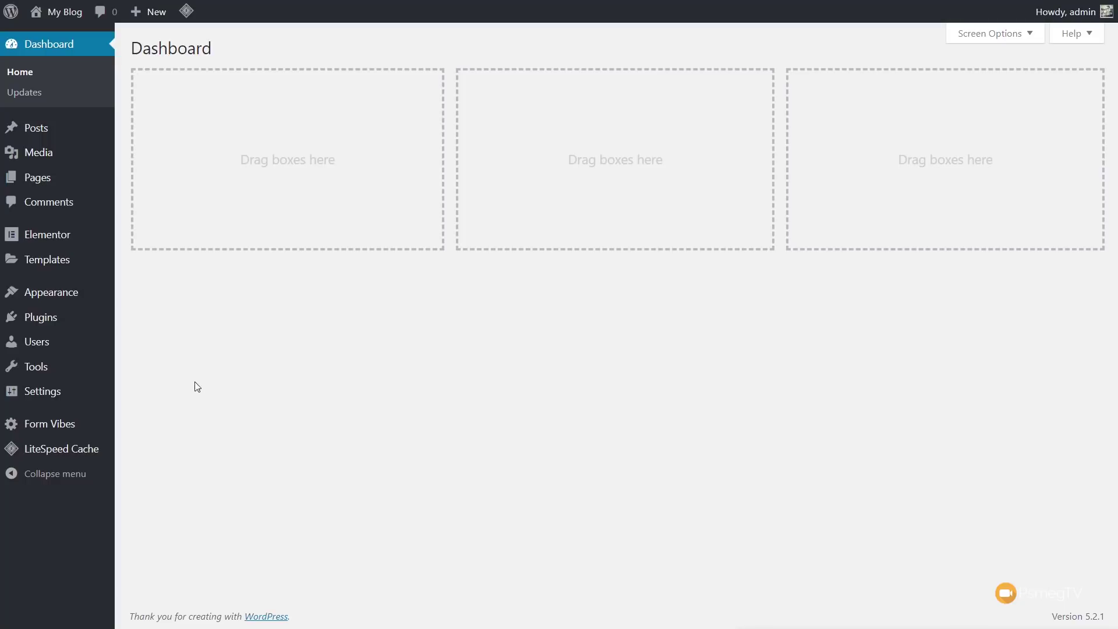
Reveal the Form Vibes submenu with its Form Vibes and Analytics entries
mouse_move(67, 427)
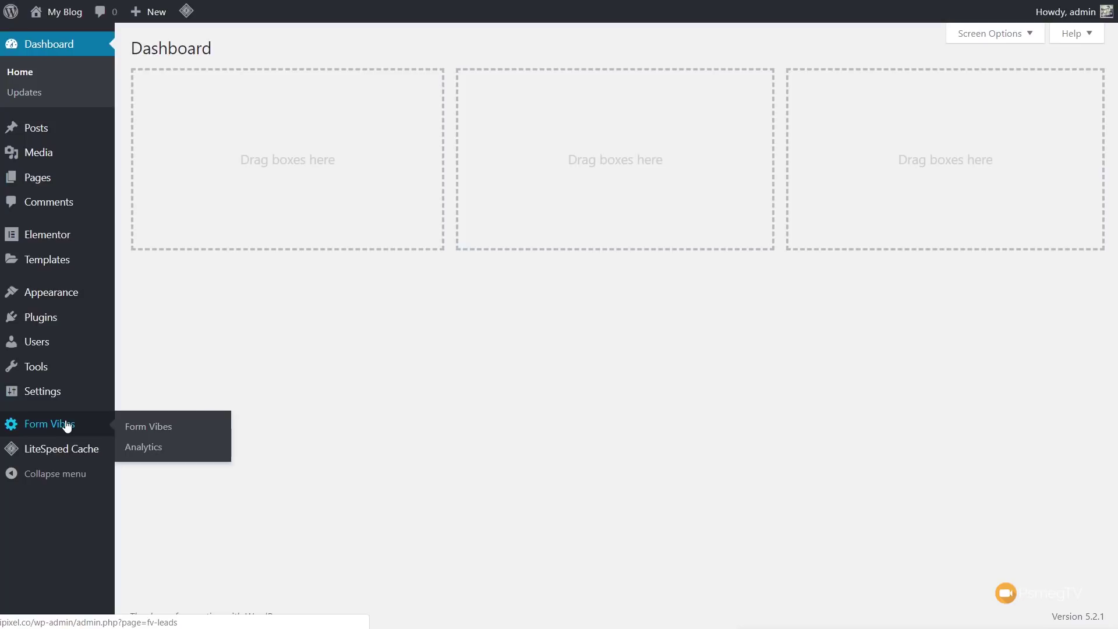
Open the Form Vibes data page and review the date range presets, keeping Last 30 Days
click(150, 431)
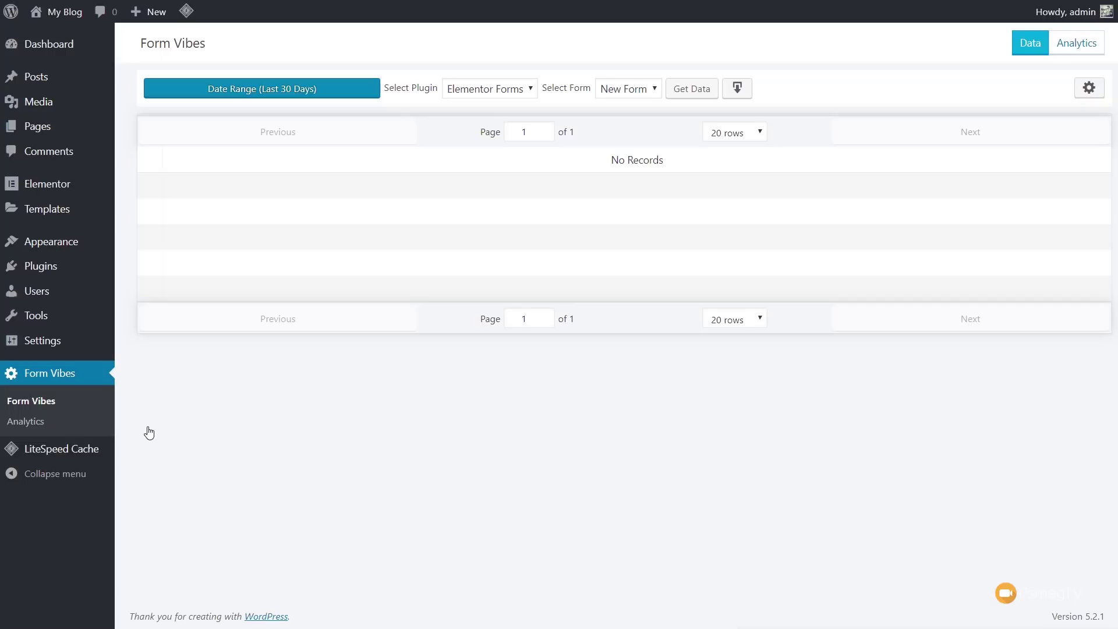
click(242, 99)
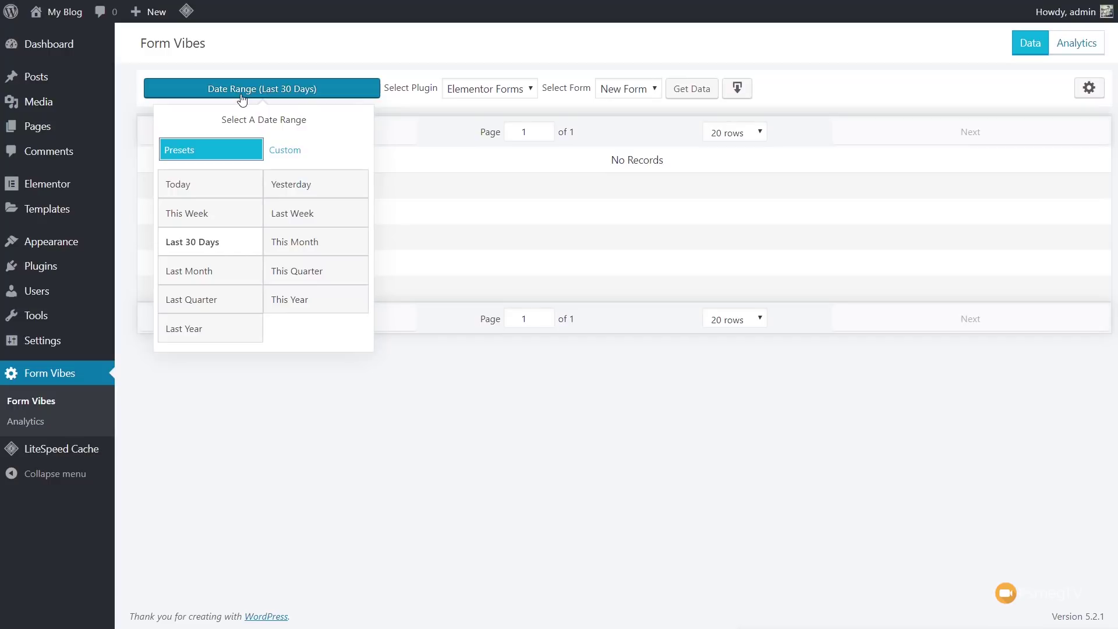
click(242, 93)
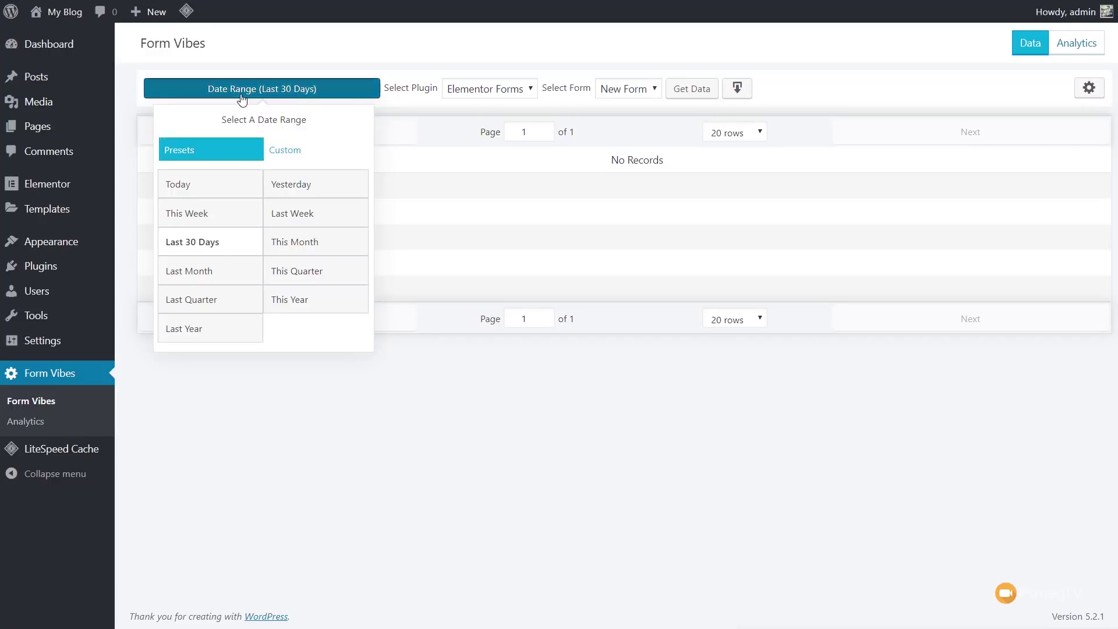
Fetch data for Elementor Forms' Feedback Form, which still returns No Records
click(456, 98)
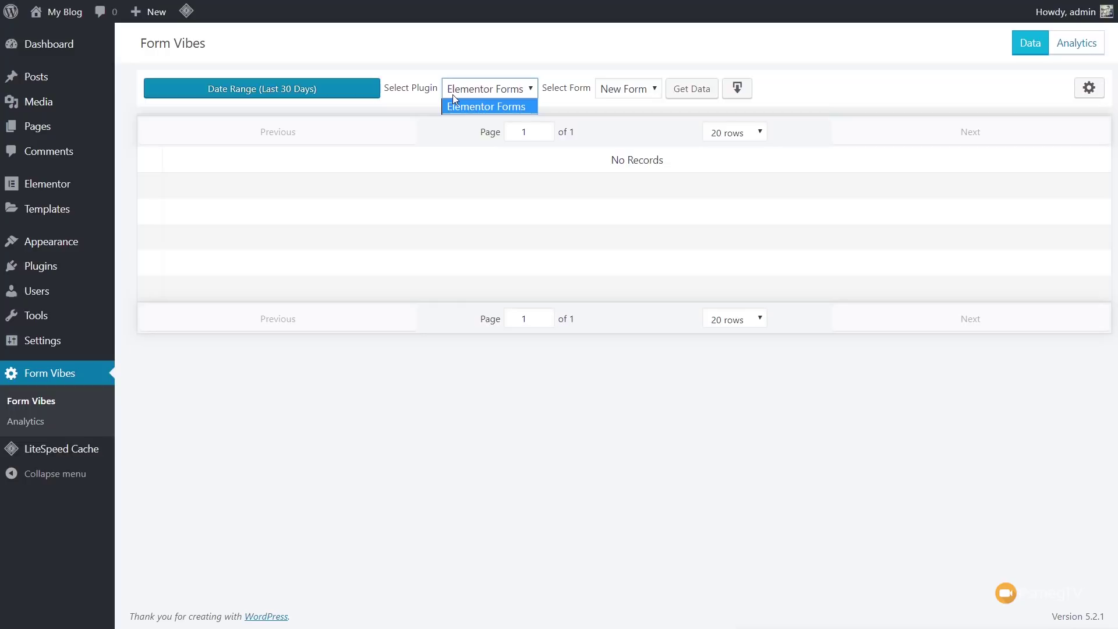
click(454, 105)
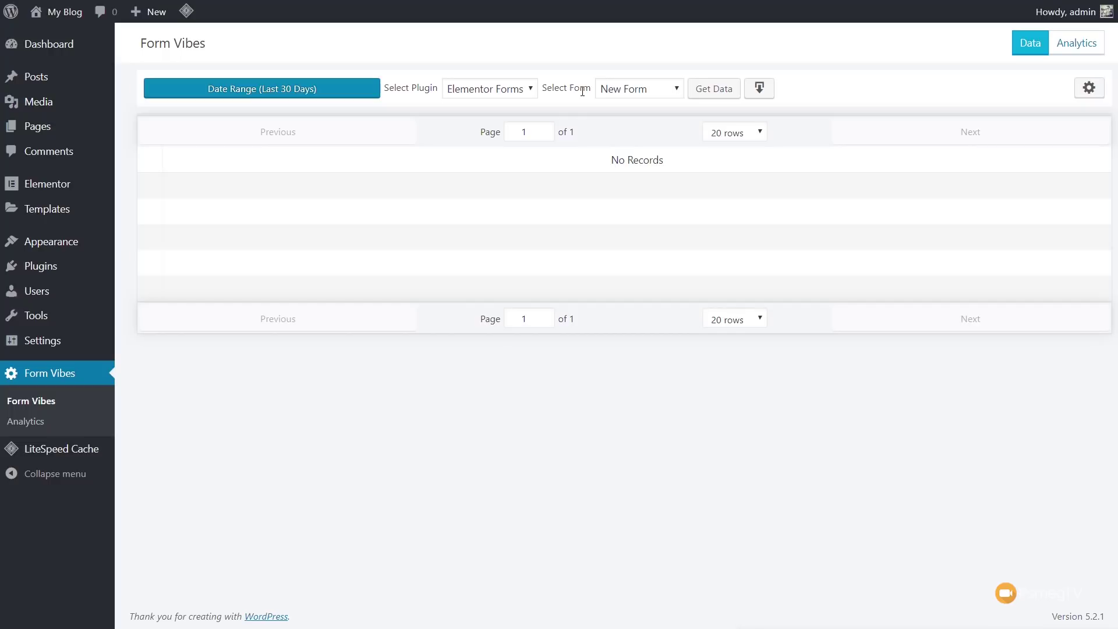
click(622, 91)
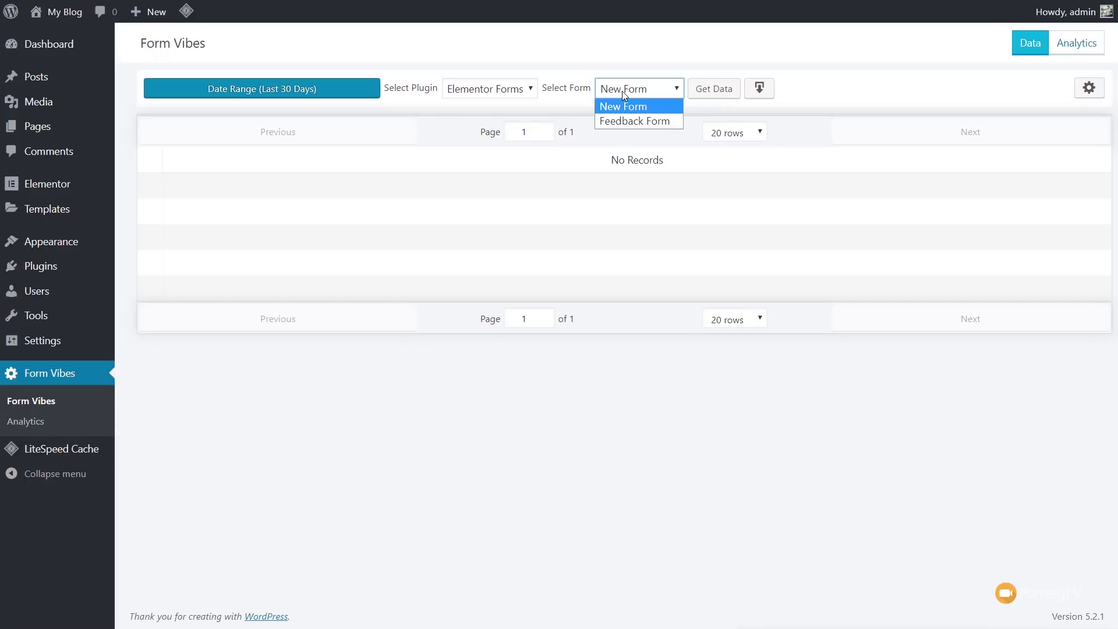
click(634, 121)
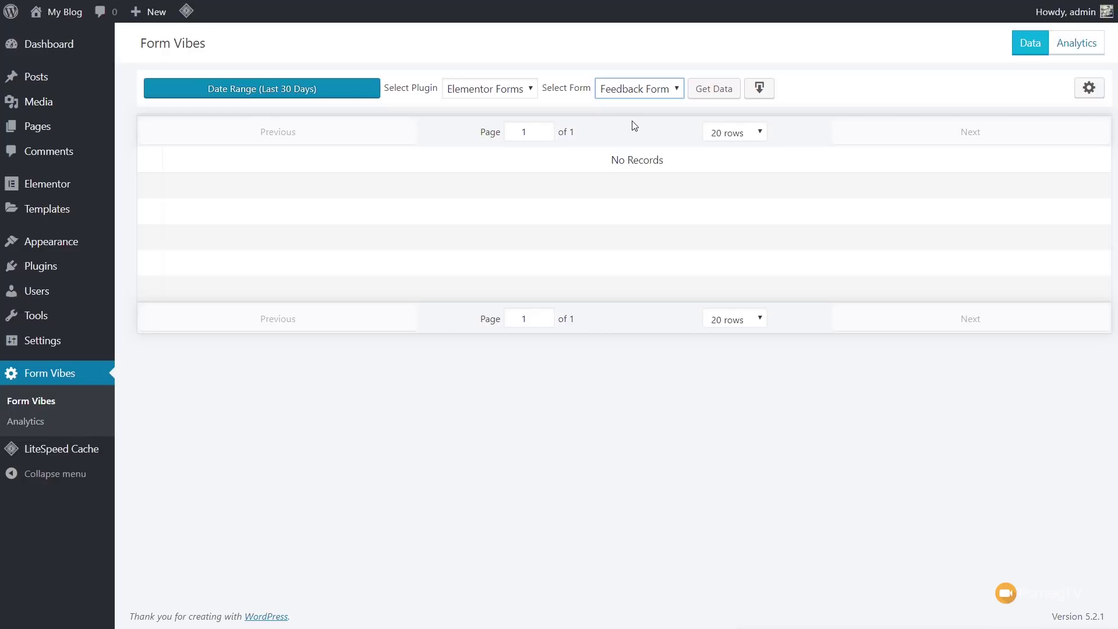
click(708, 93)
Toggle the No Data Found! column's visibility off and back on in the column settings
click(1089, 89)
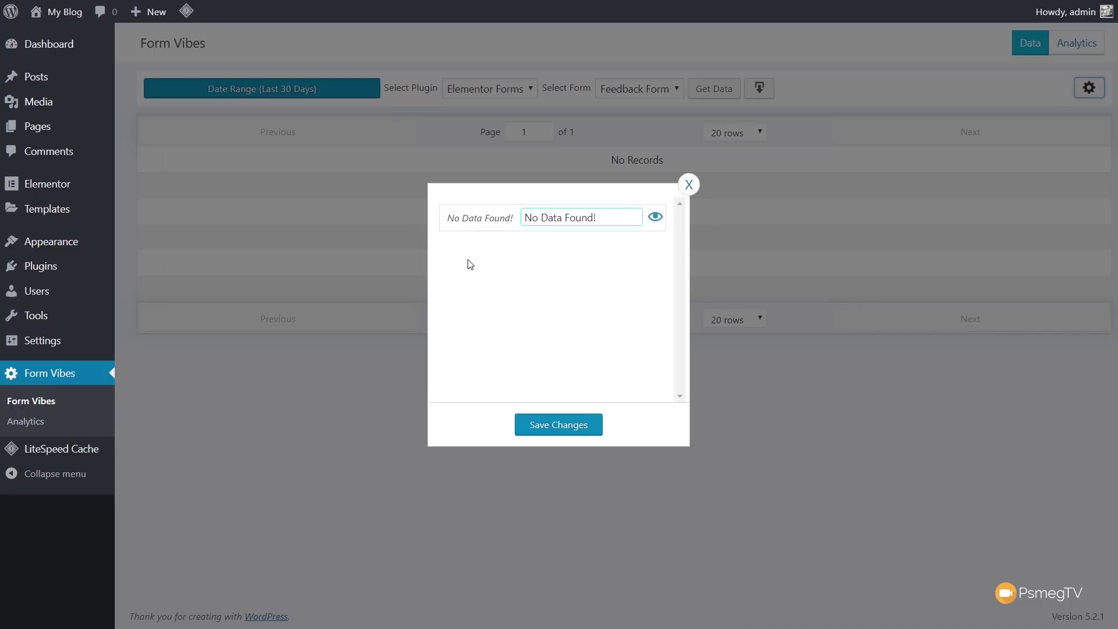
click(659, 217)
click(659, 217)
click(688, 185)
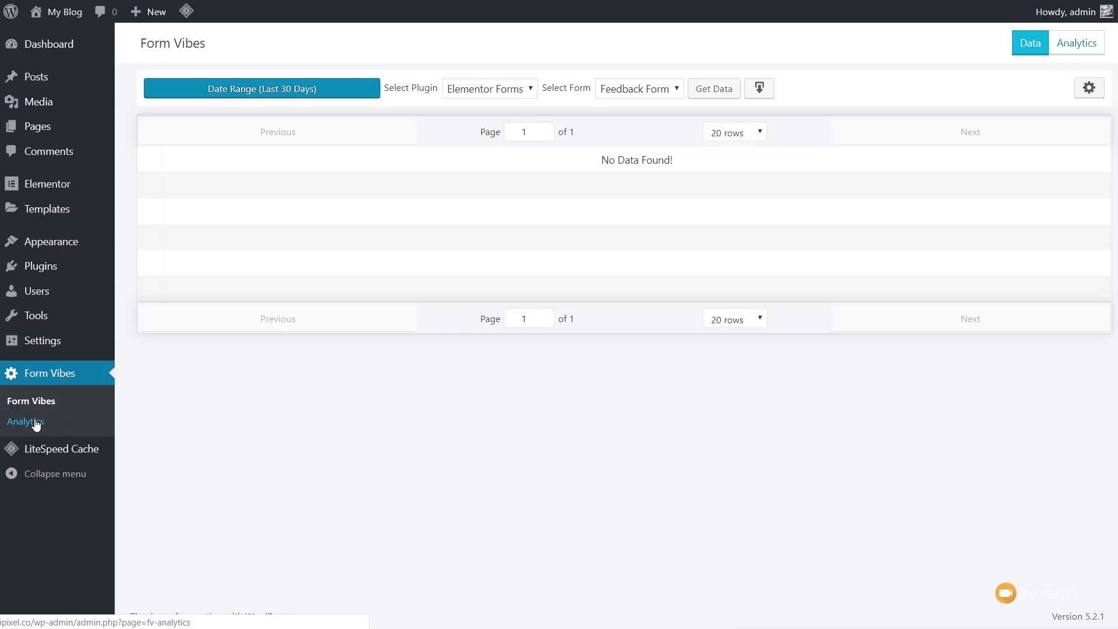
Show the Feedback Form's Leads bar chart on Analytics, grouped by Week
click(1084, 42)
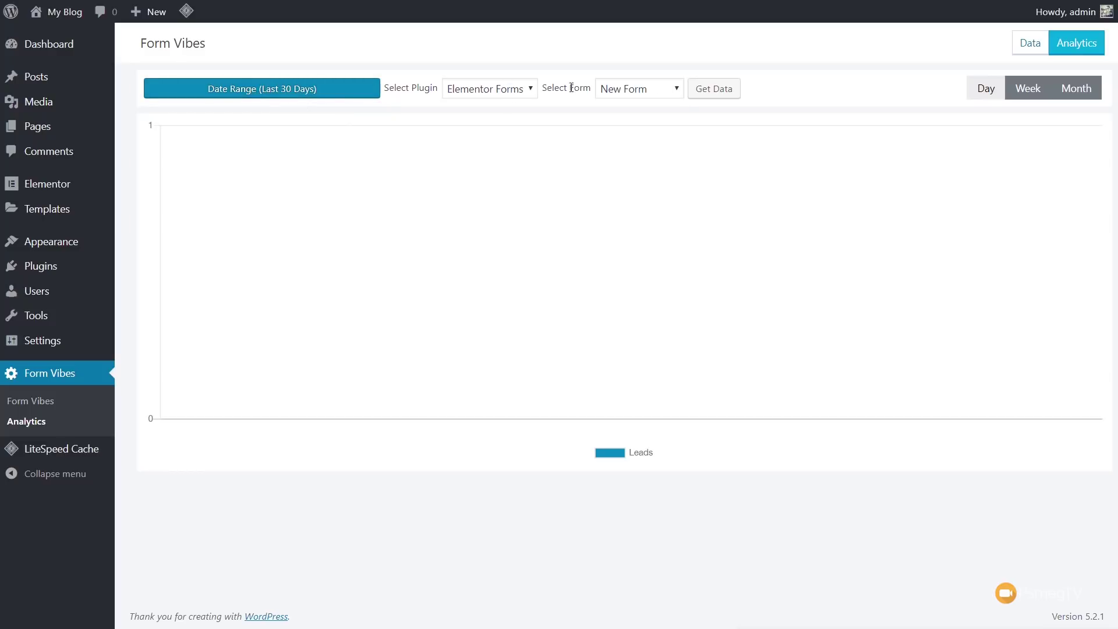
click(680, 88)
click(648, 120)
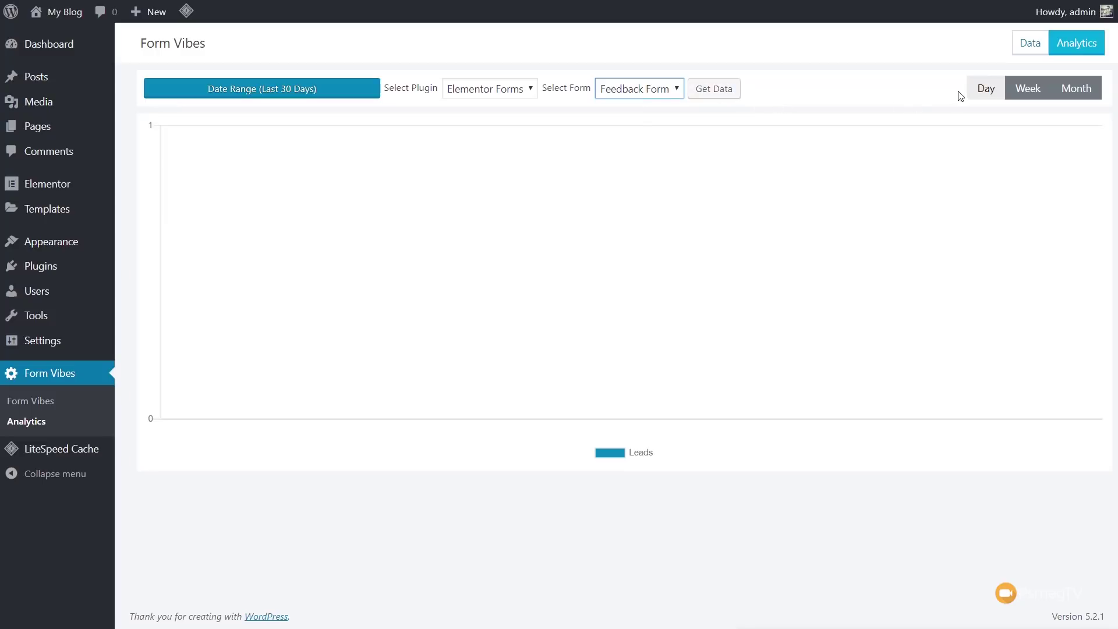
click(1022, 95)
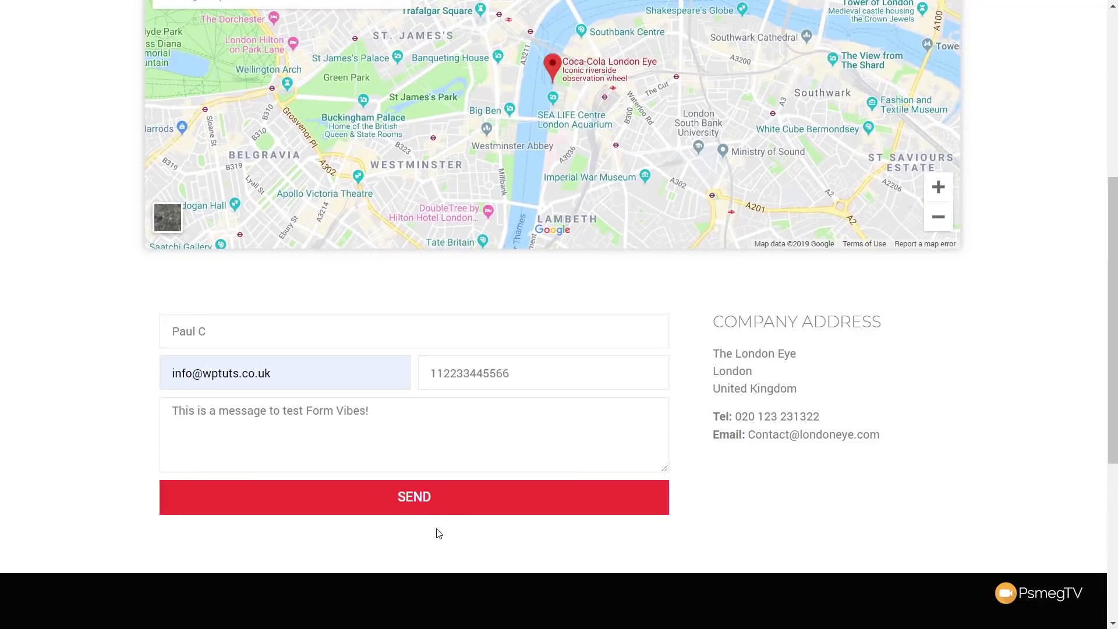
Send a test message through the site's contact form
click(434, 508)
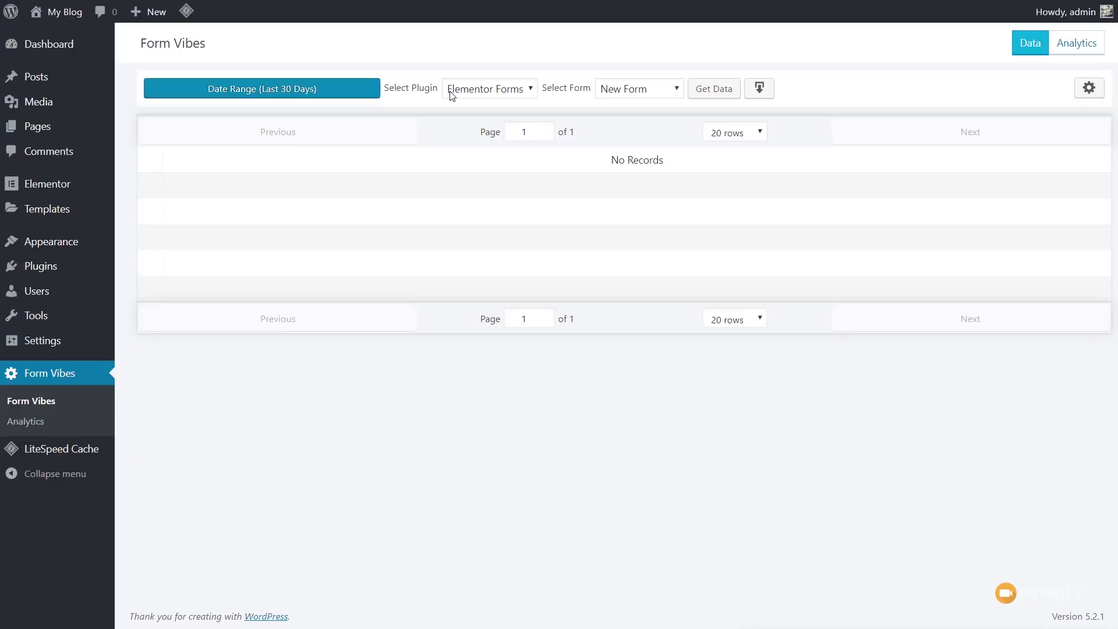
Load the Feedback Form submissions into the Form Vibes data table
click(630, 95)
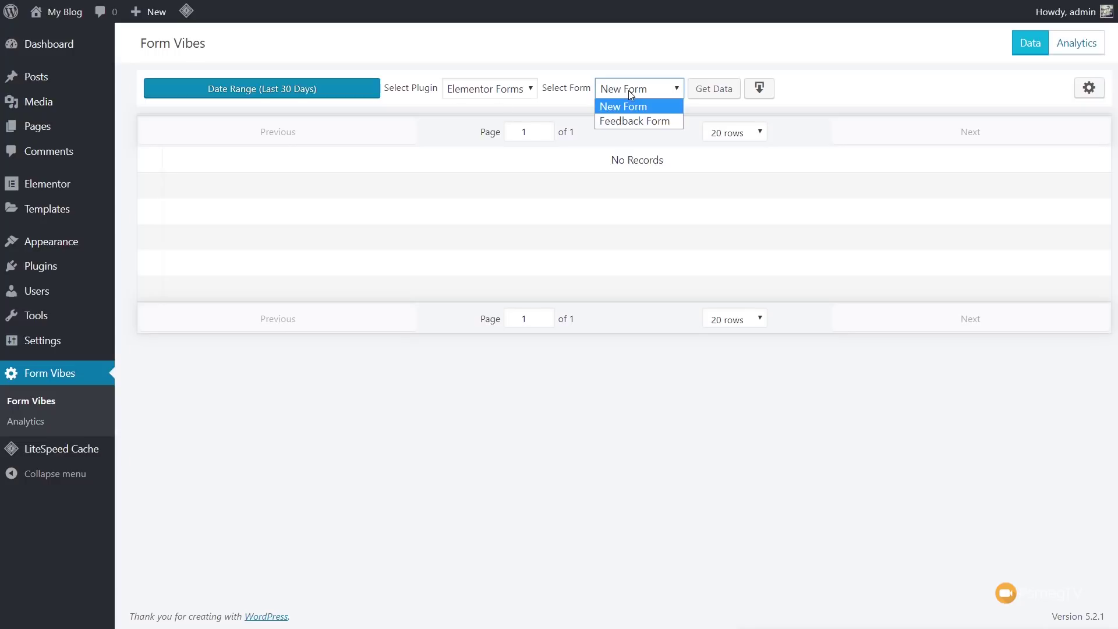
click(631, 120)
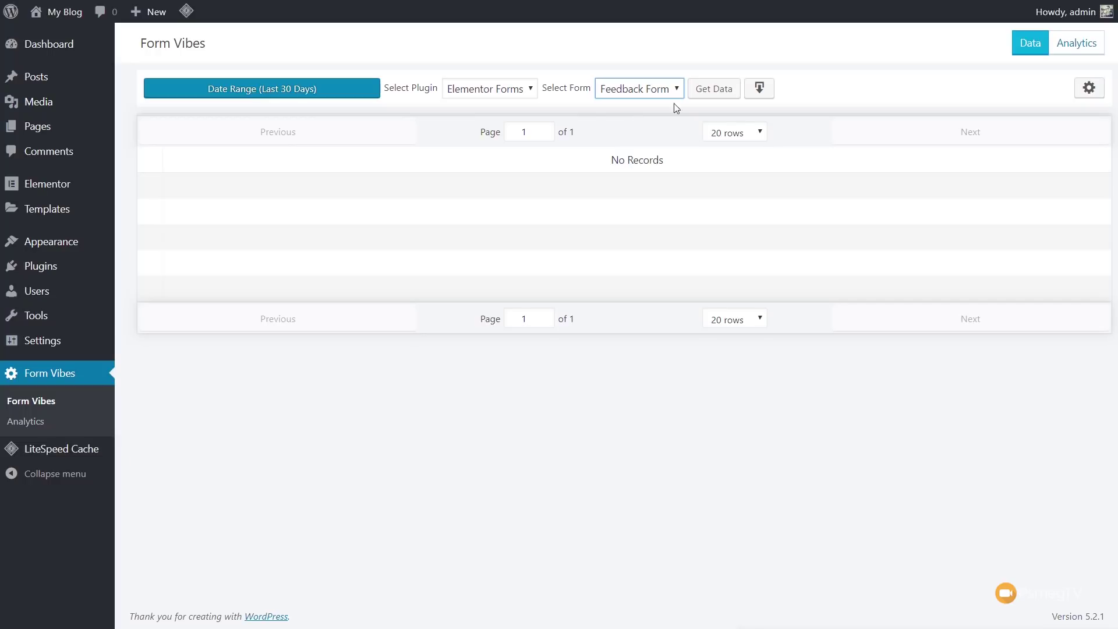
click(714, 90)
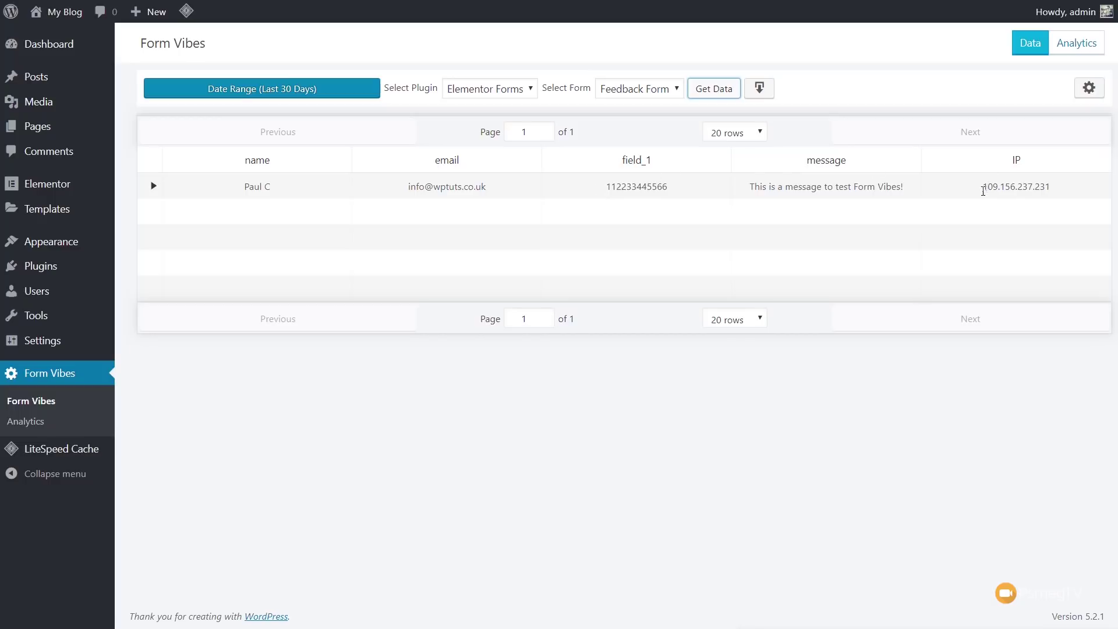
Expand the test submission to view all its fields, then bring up the column settings
click(154, 187)
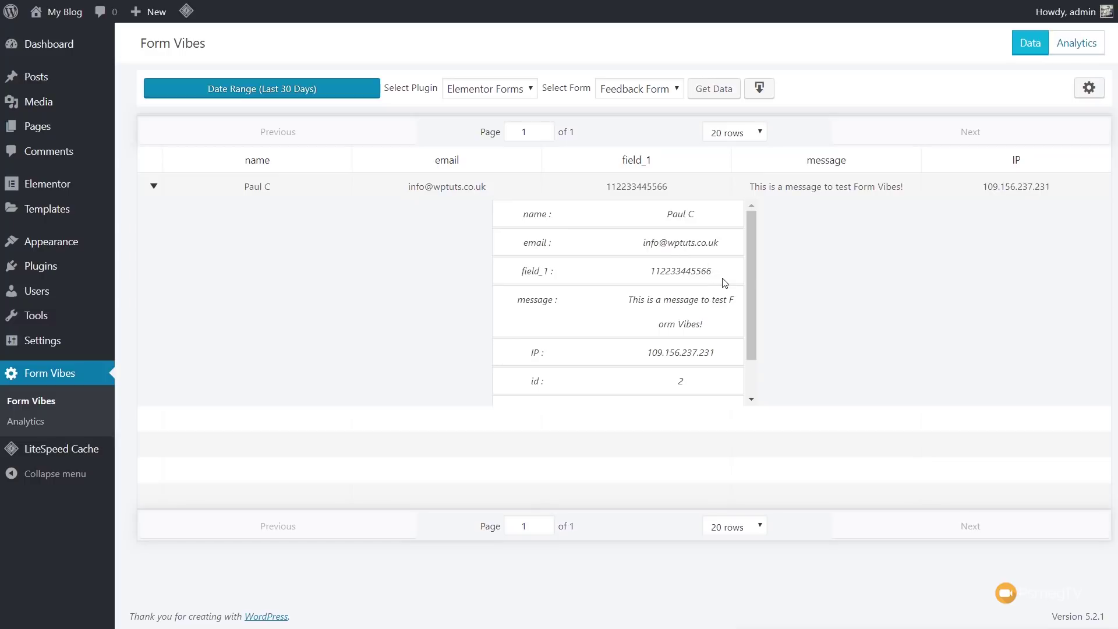
drag(756, 267, 757, 321)
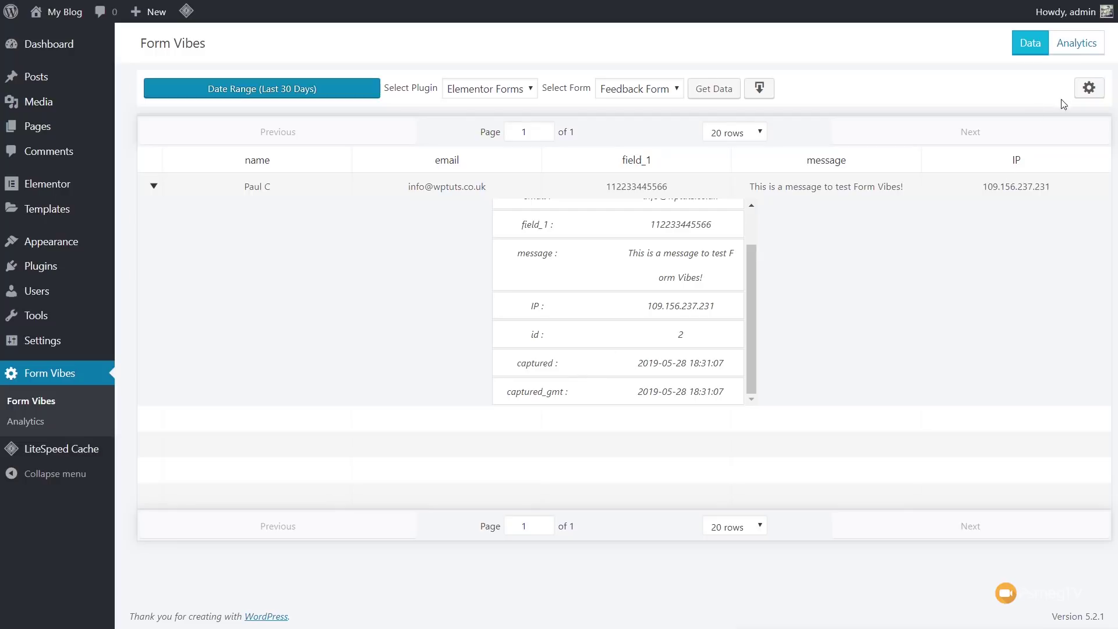
click(1085, 96)
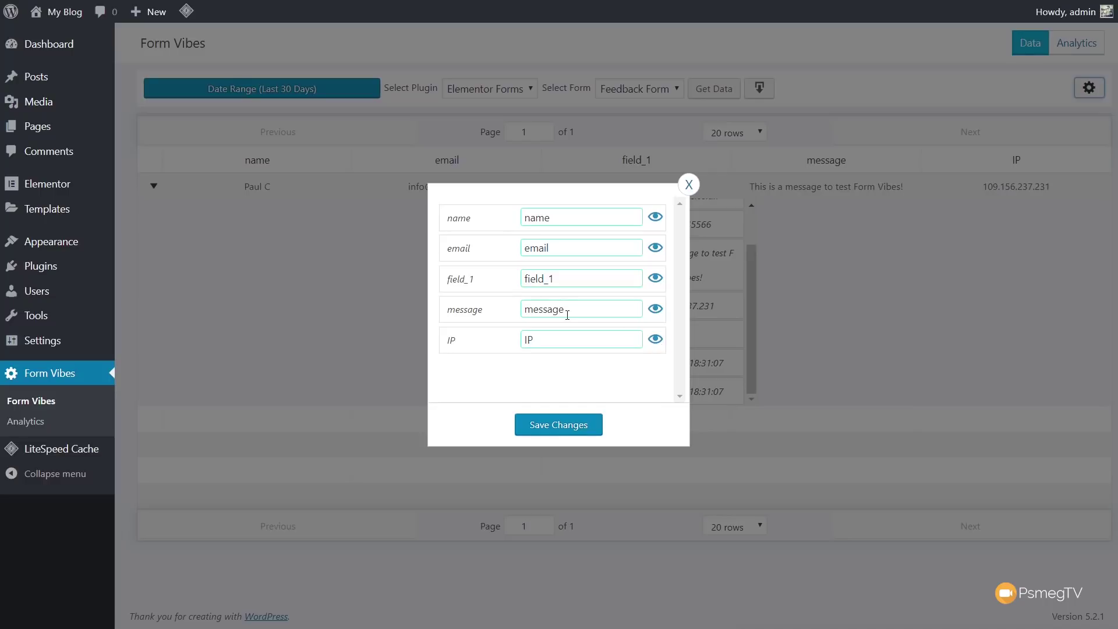
Hide the IP column from the Feedback Form table and save the column settings
click(656, 343)
click(551, 432)
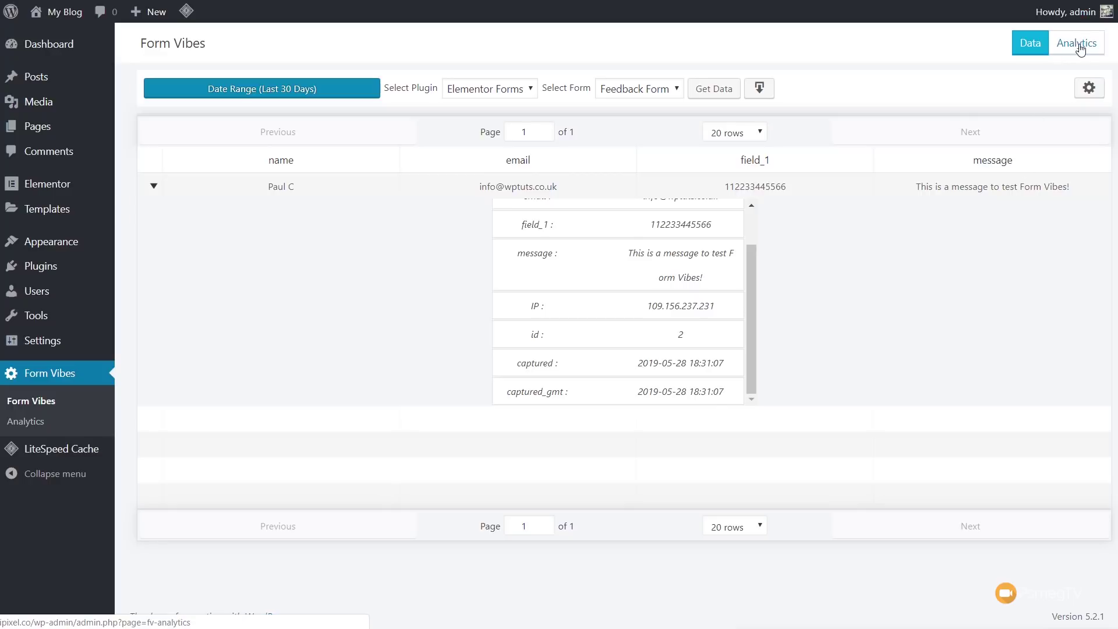
click(1079, 47)
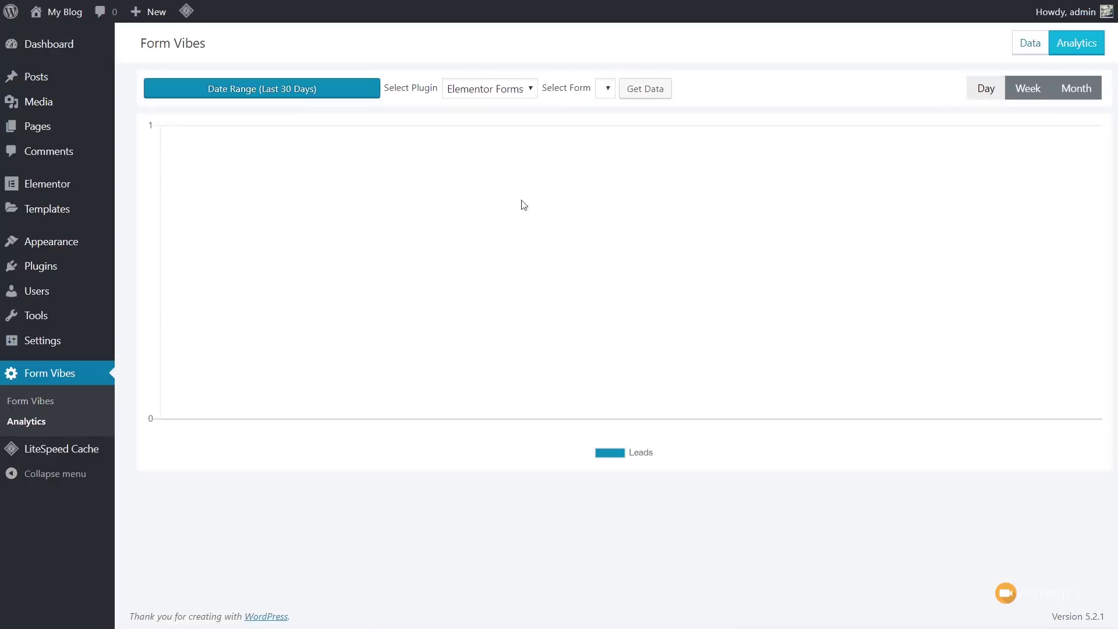
Draw the Analytics leads chart for the Feedback Form
click(625, 88)
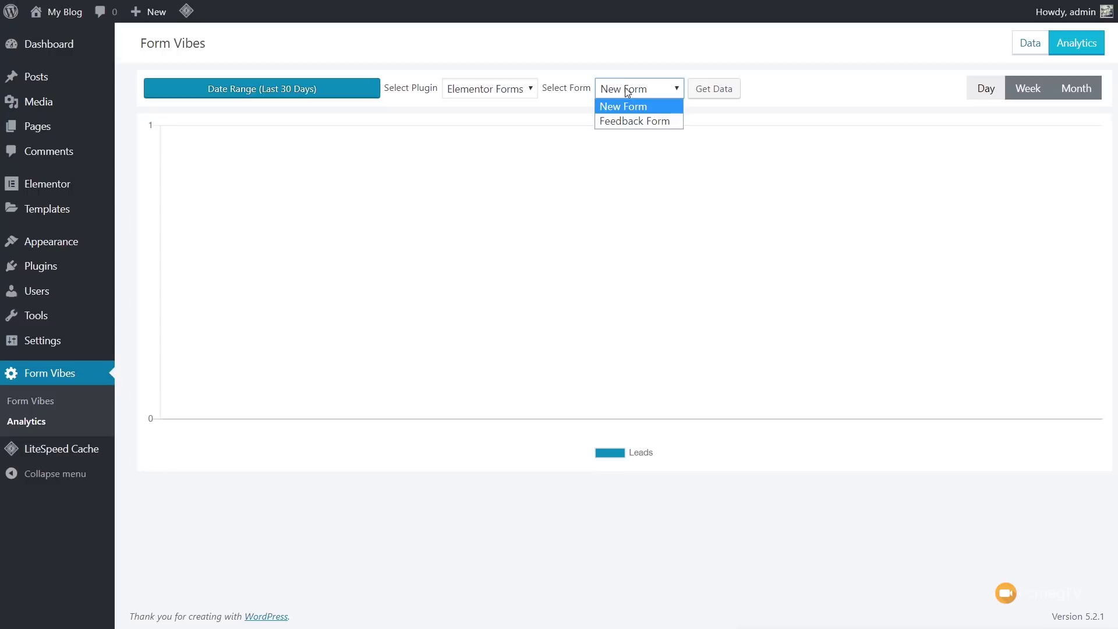
click(666, 116)
click(708, 94)
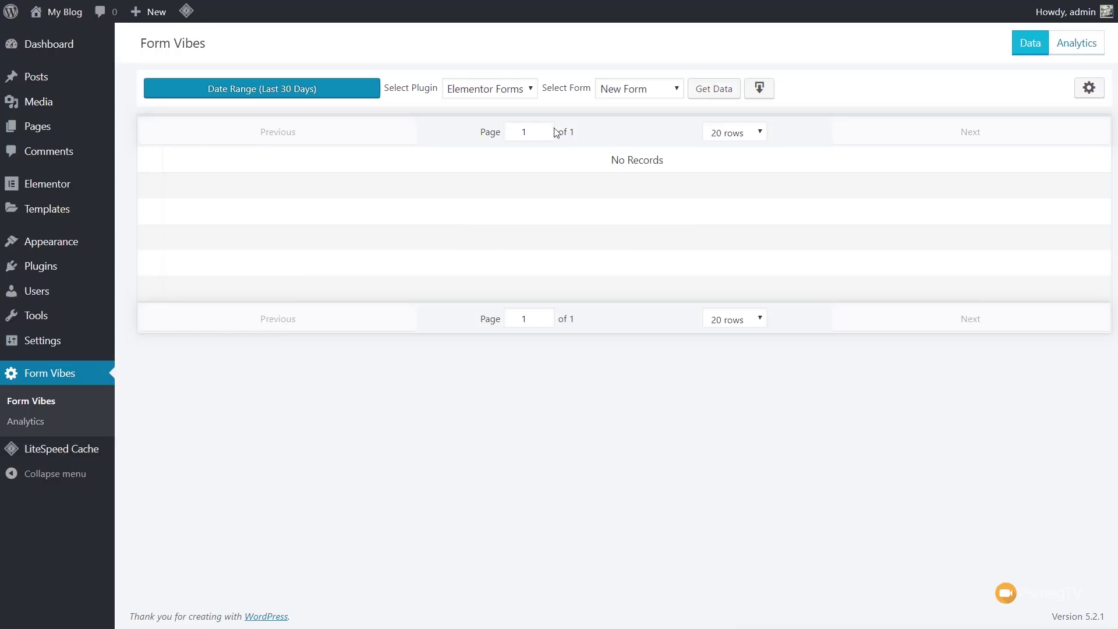
Reload the Feedback Form's four submissions on the Data page, then return to Analytics
click(632, 92)
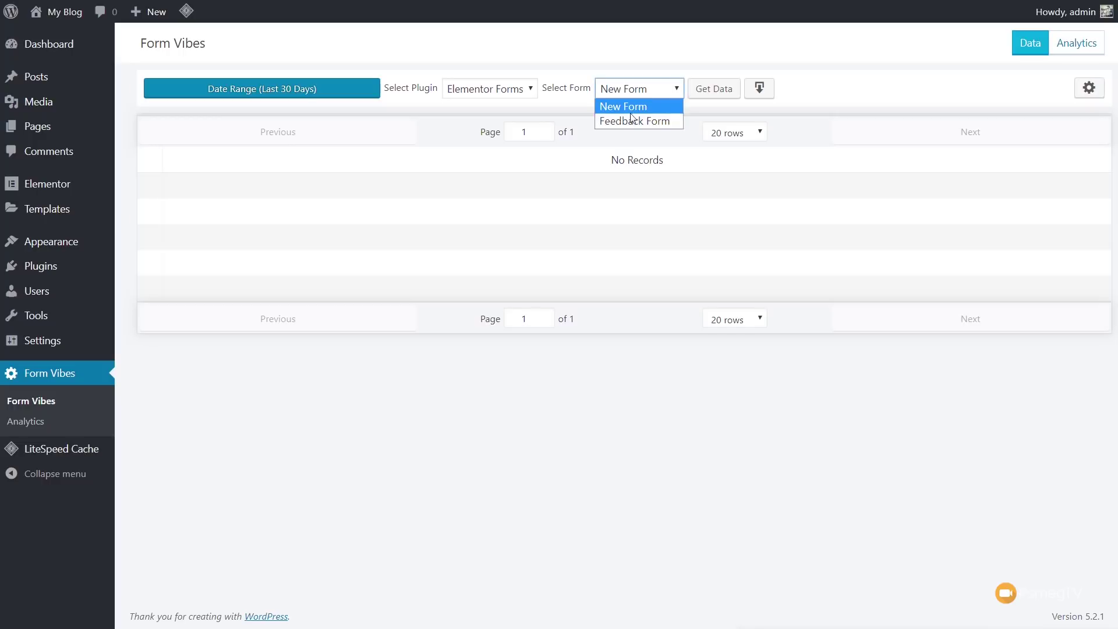
click(632, 120)
click(705, 97)
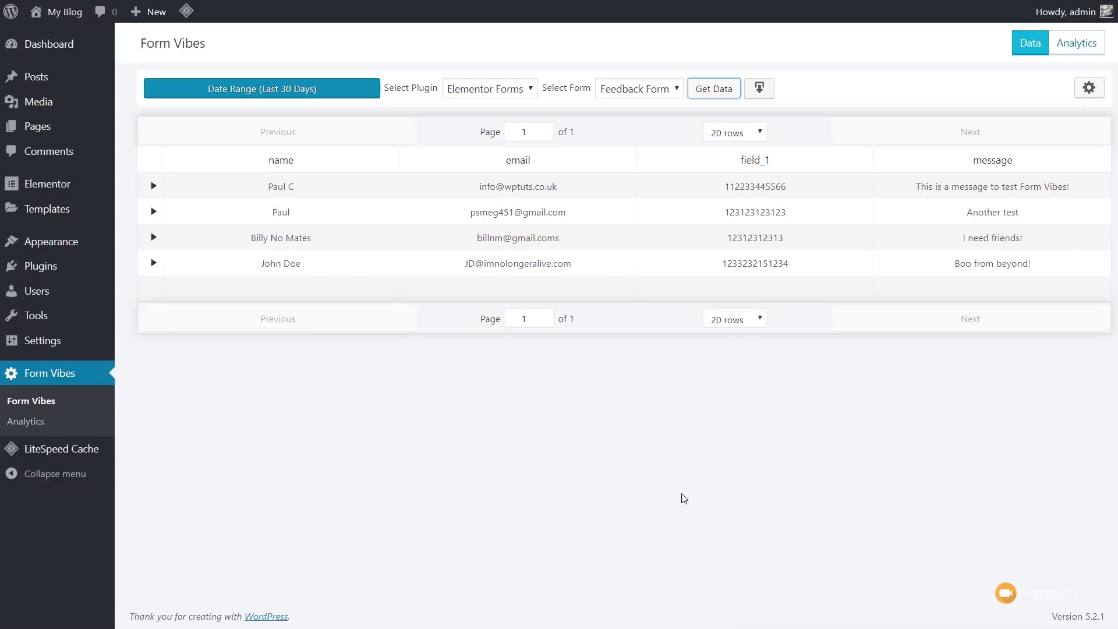
click(1078, 44)
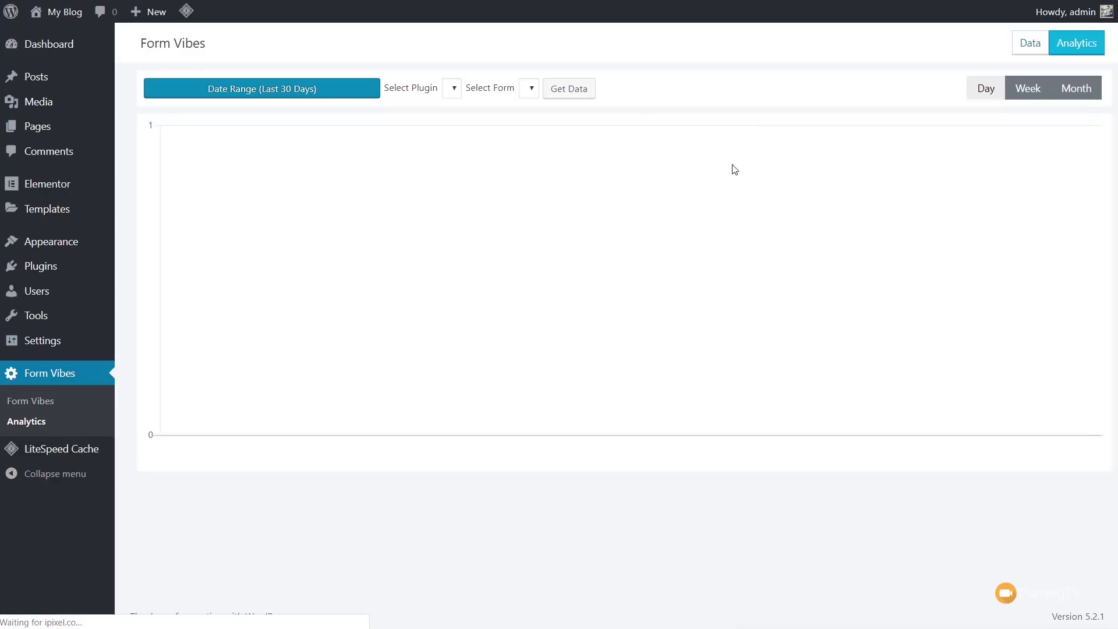
Chart Feedback Form's leads with Get Data and read the 4-lead bar for 2019-05-28
click(632, 92)
click(632, 117)
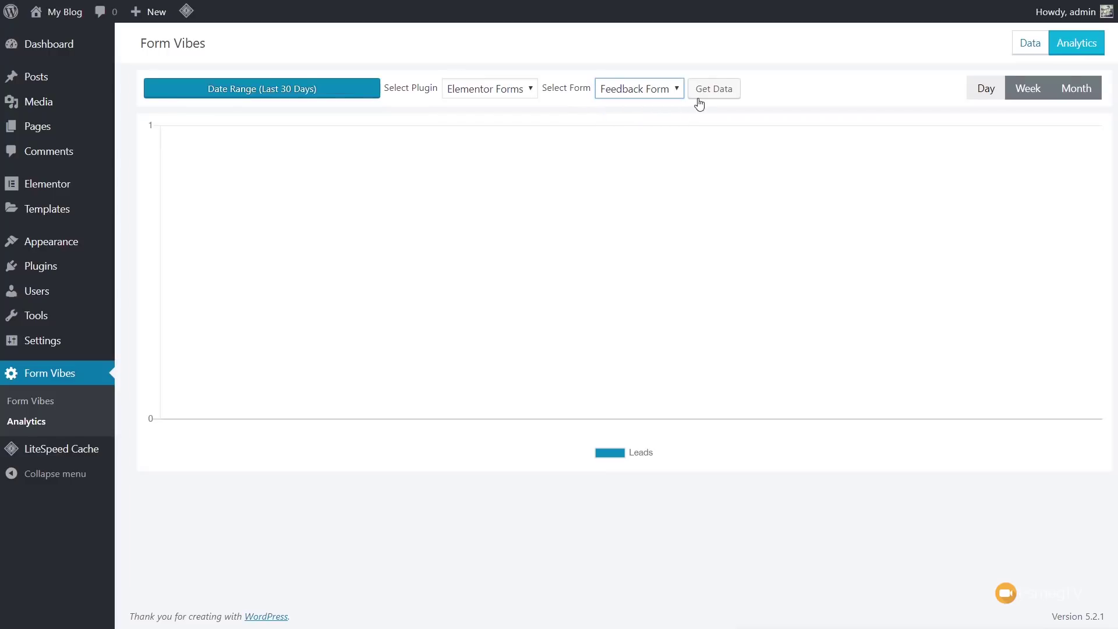
click(699, 97)
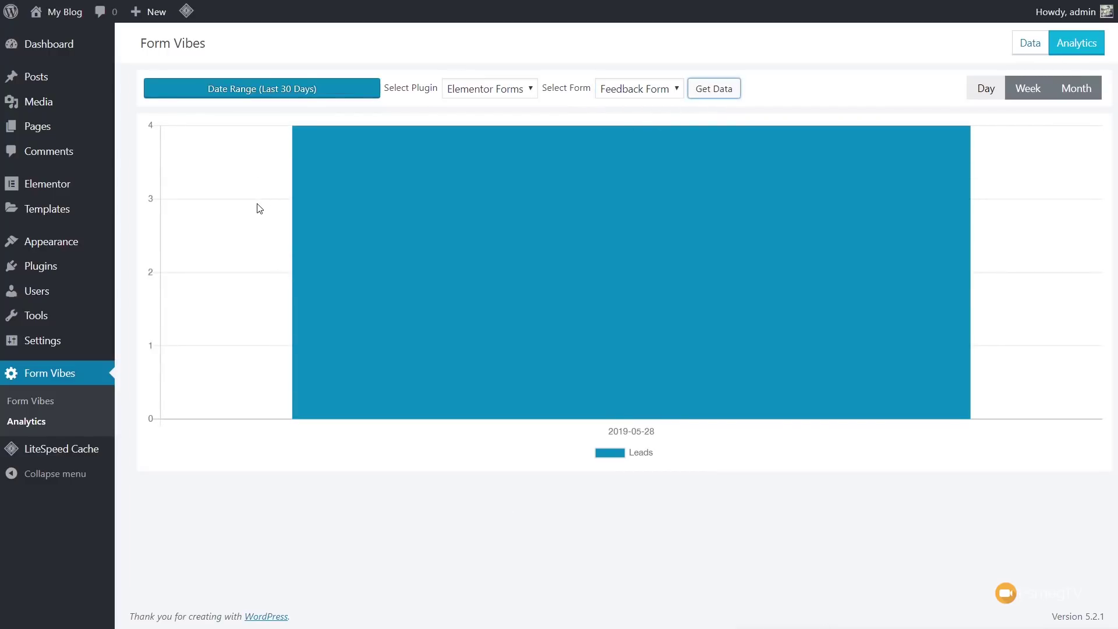
mouse_move(716, 207)
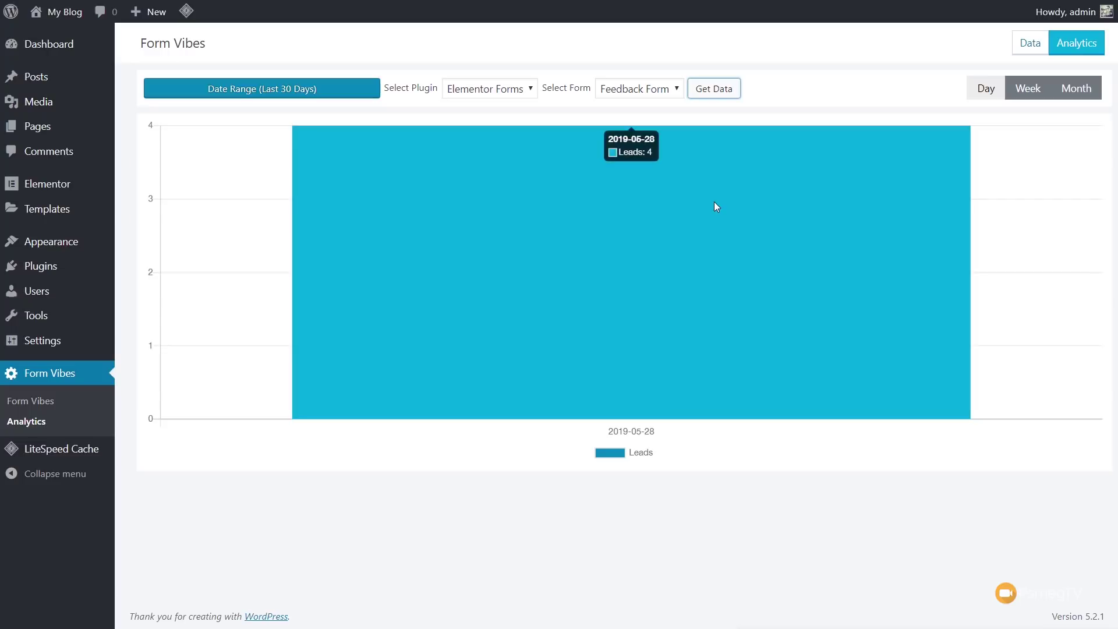